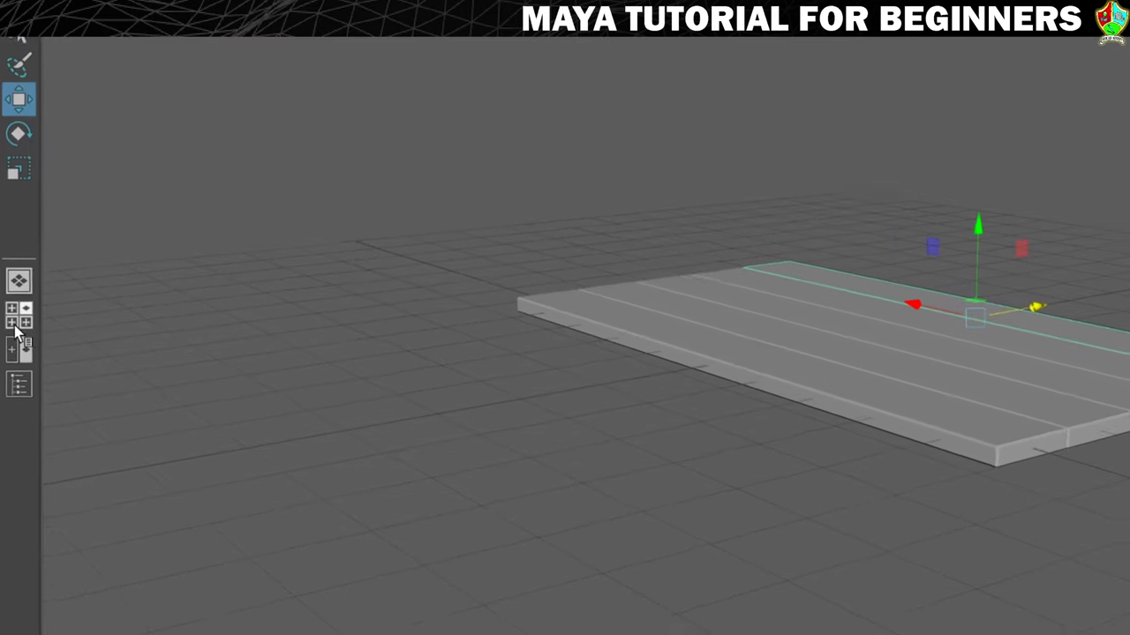
# Step: Split the viewport into the four-view layout with top, persp, front and side panels
pyautogui.click(32, 317)
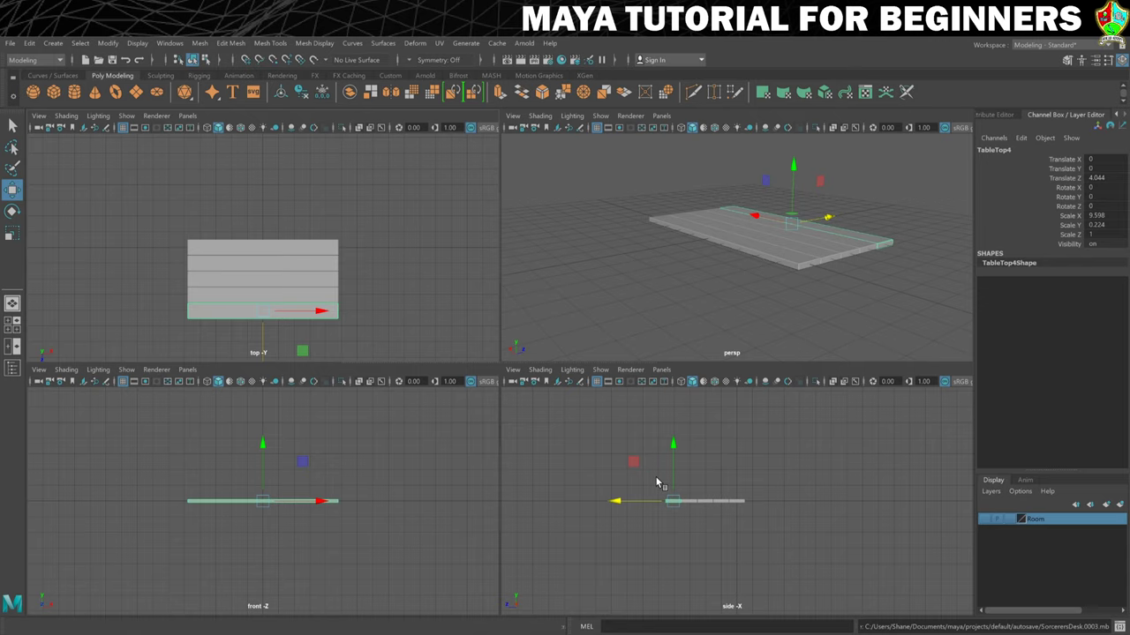
# Step: Toggle the perspective and side panels full-size with Spacebar, returning to the four-view layout
pyautogui.click(13, 303)
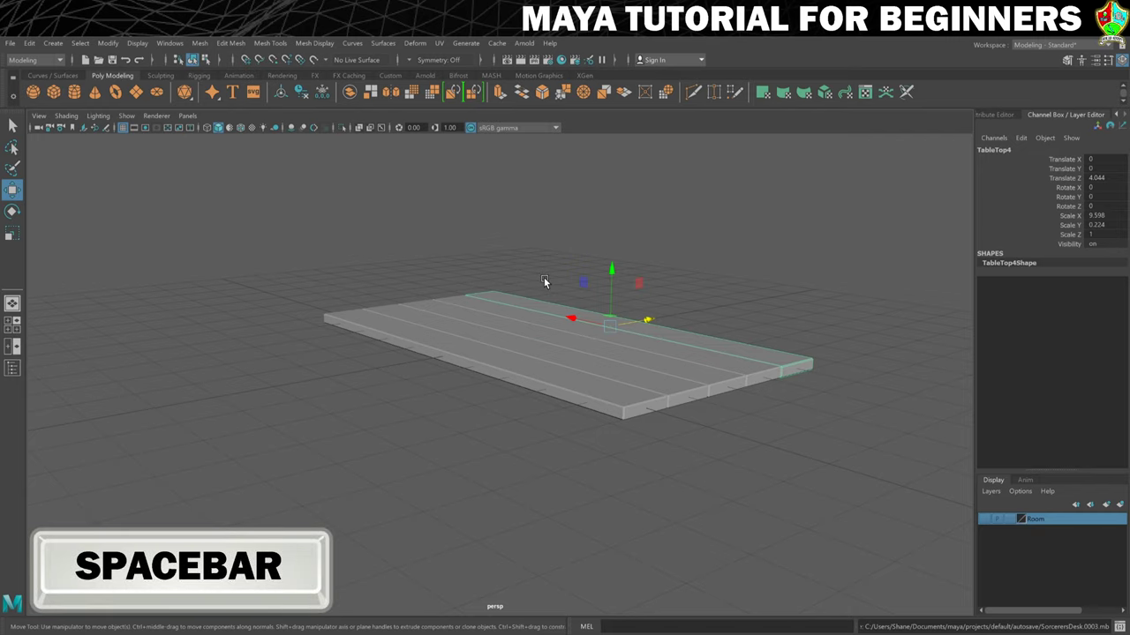
pyautogui.press('space')
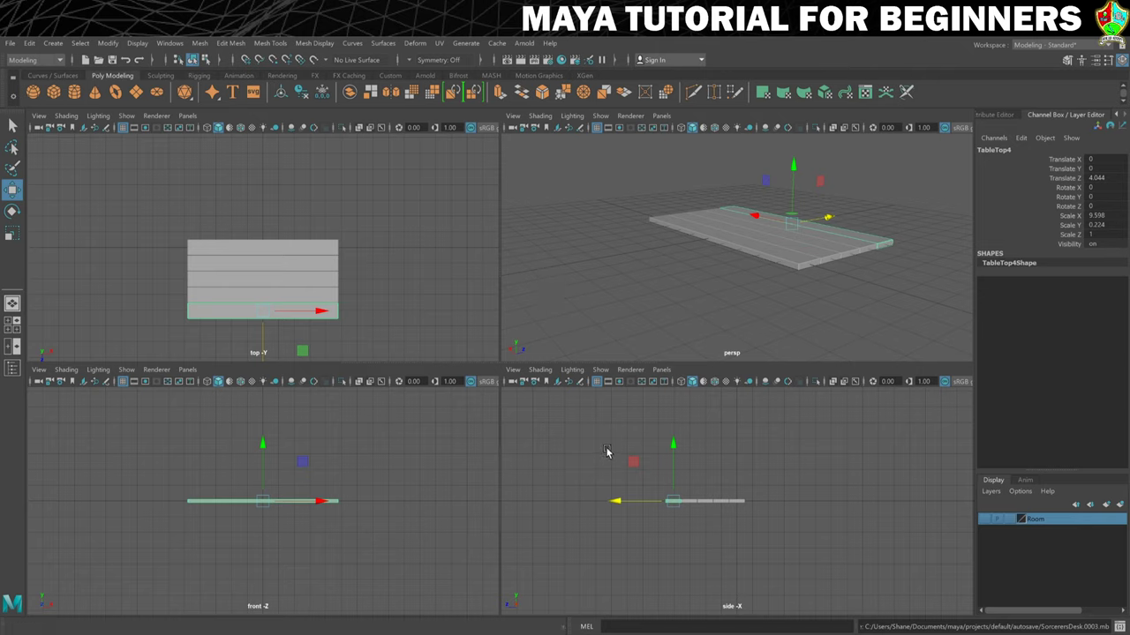
pyautogui.press('space')
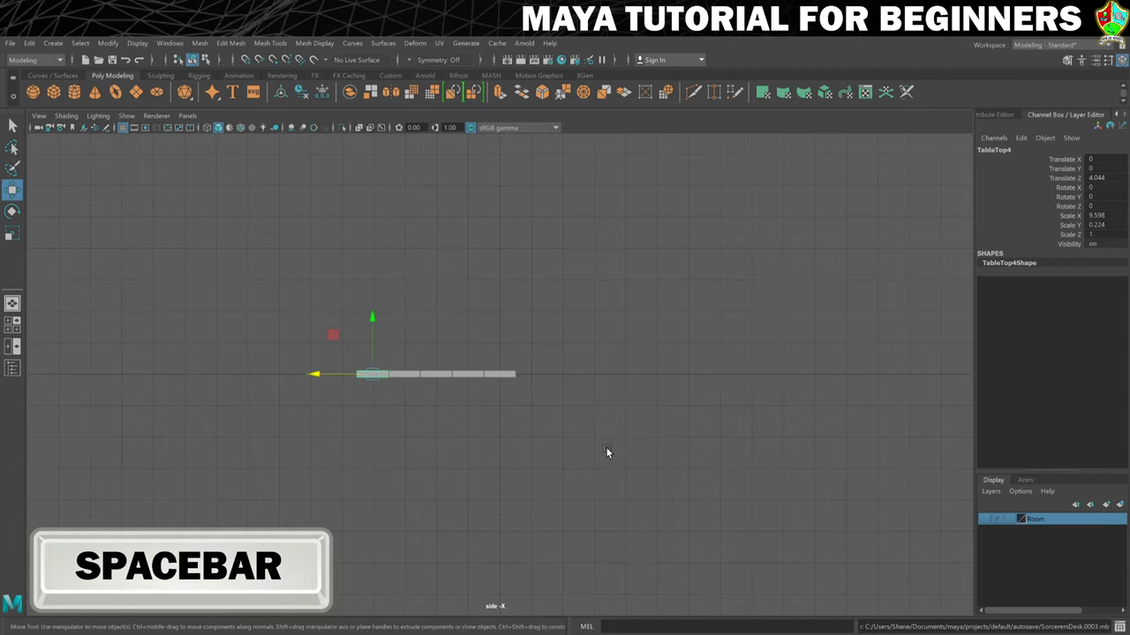
pyautogui.press('space')
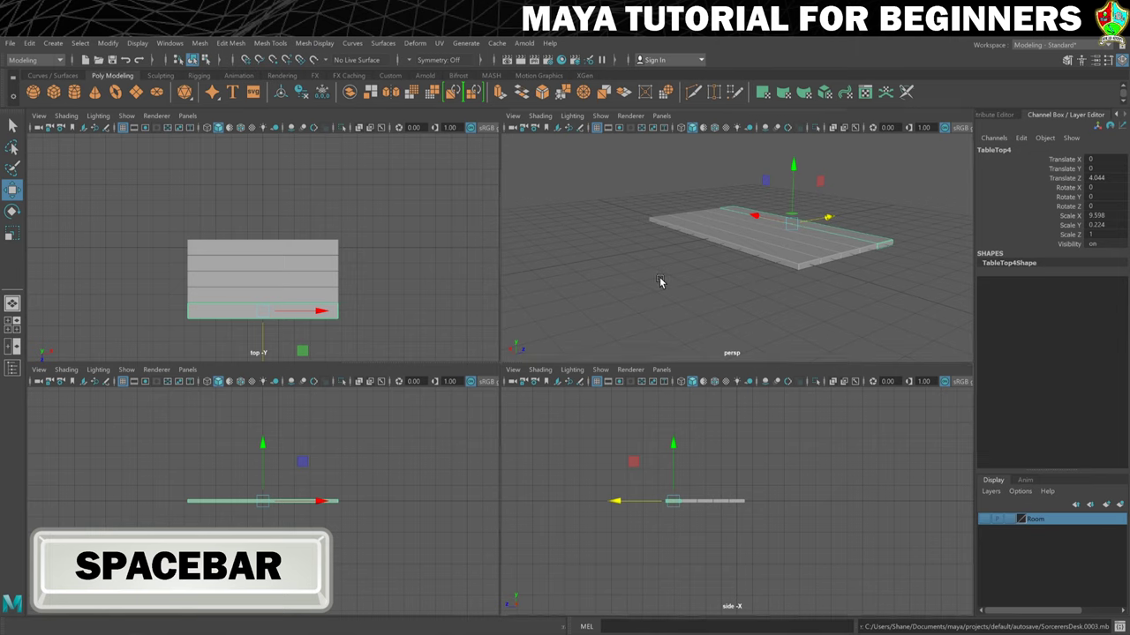
pyautogui.press('space')
pyautogui.press('space')
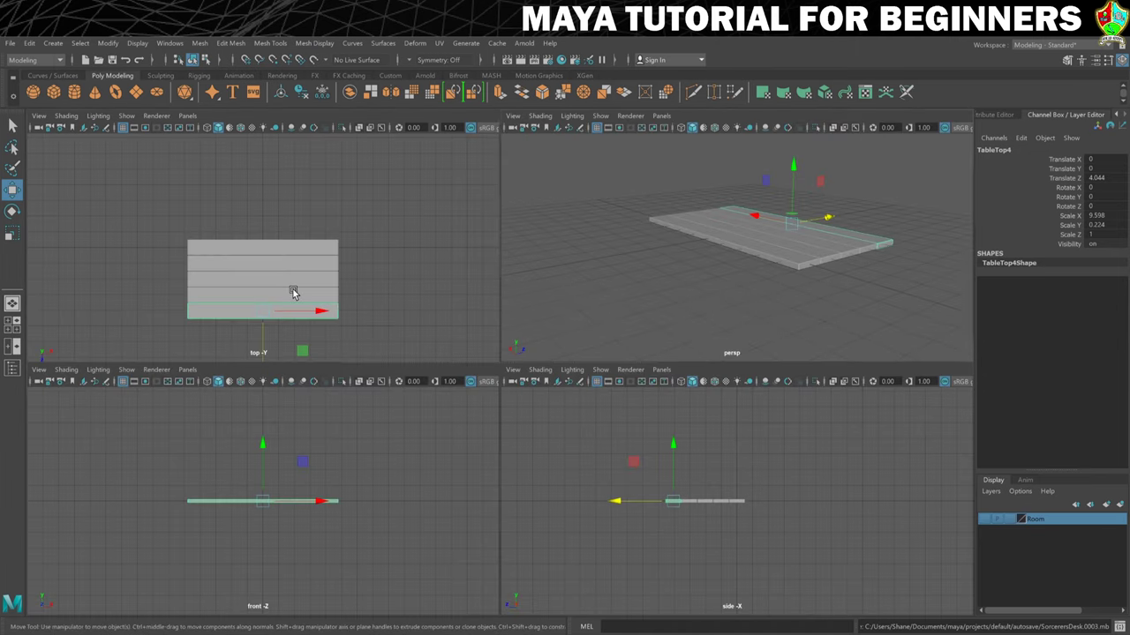
pyautogui.press('space')
pyautogui.press('space')
pyautogui.press('space')
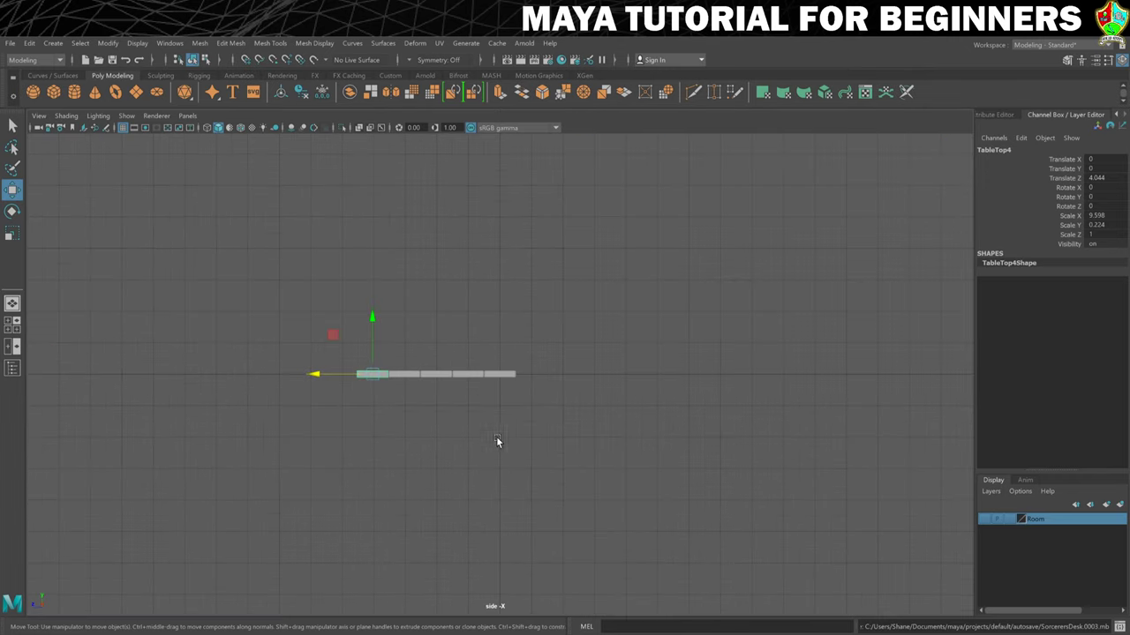
pyautogui.keyDown('alt'); pyautogui.moveTo(422, 441); pyautogui.dragTo(491, 390, button='middle'); pyautogui.keyUp('alt')
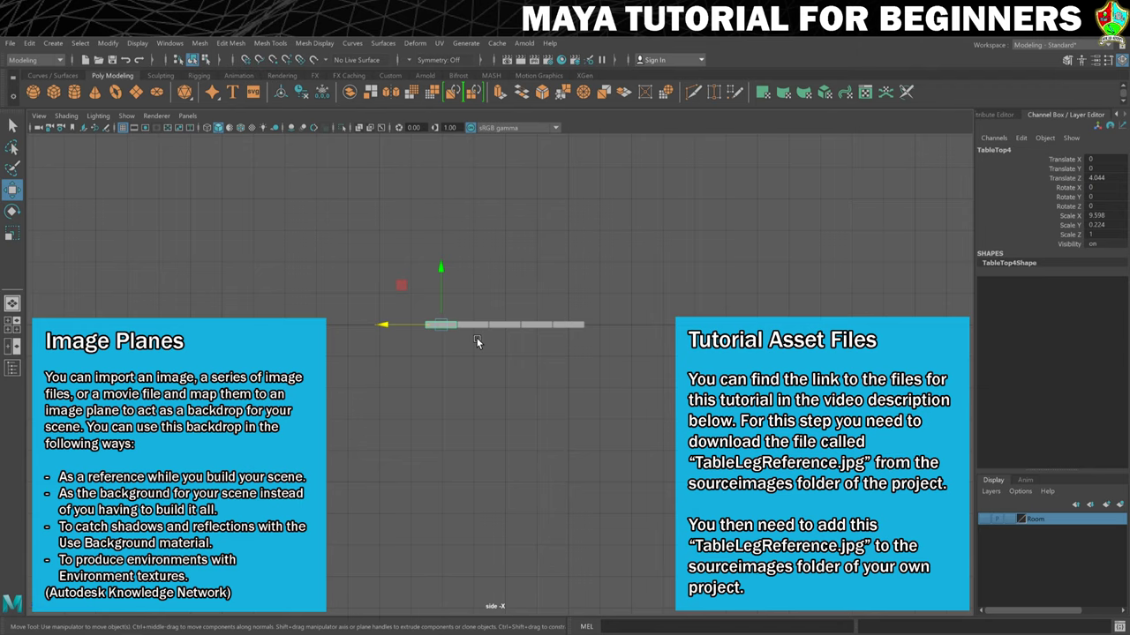
pyautogui.scroll(1, 477, 338)
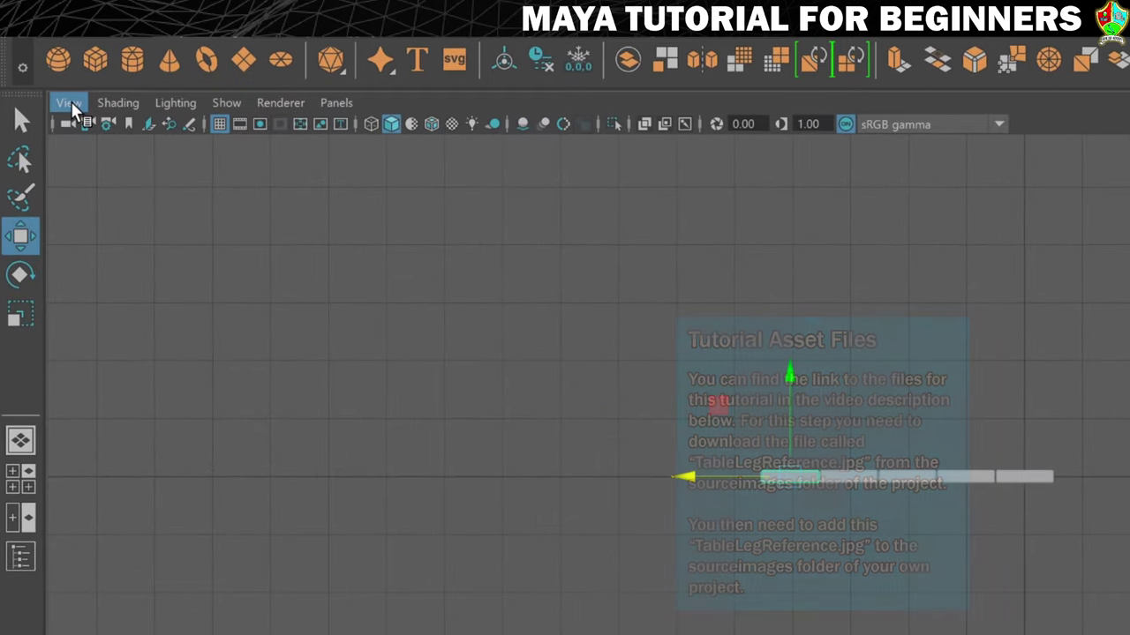
# Step: Choose Image Plane > Import Image in the side panel to browse the sourceimages folder
pyautogui.click(70, 105)
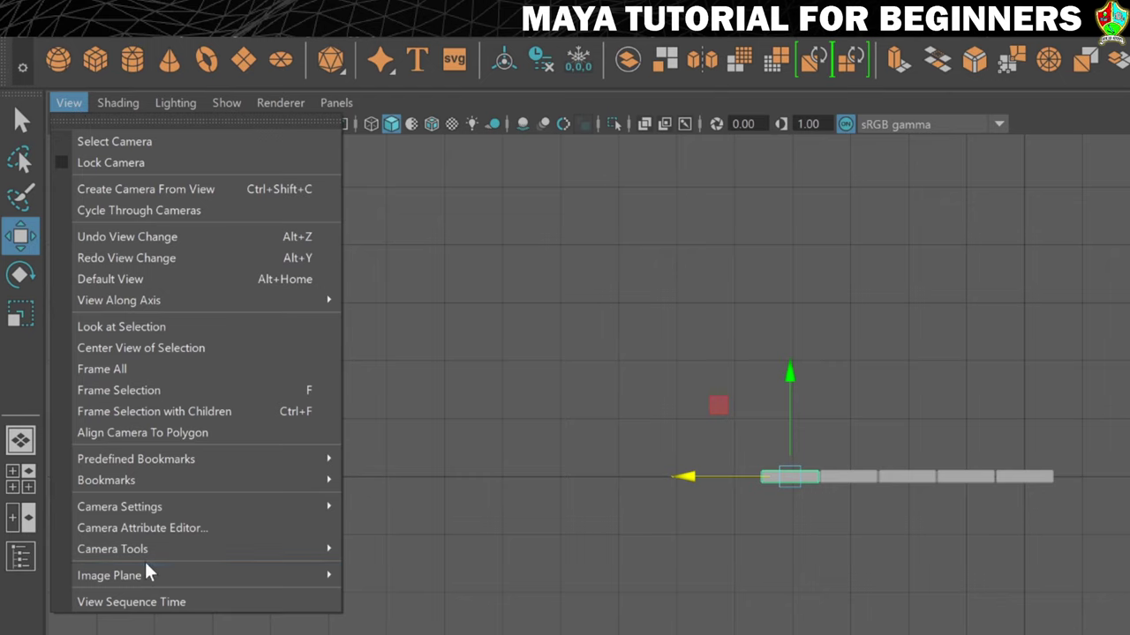
pyautogui.moveTo(150, 584)
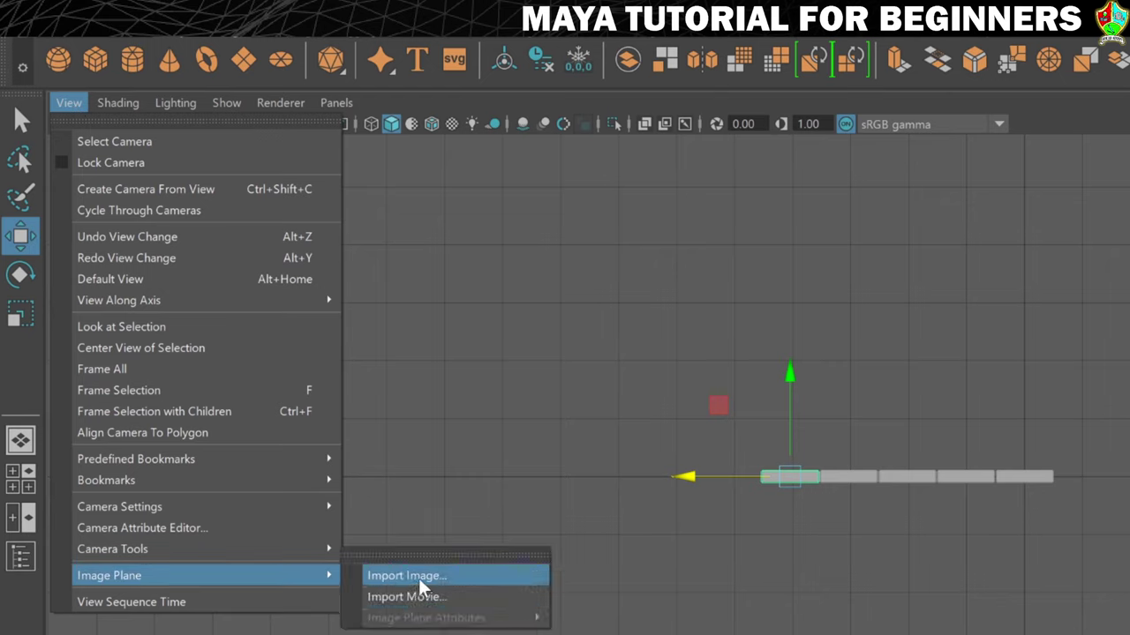
pyautogui.click(420, 584)
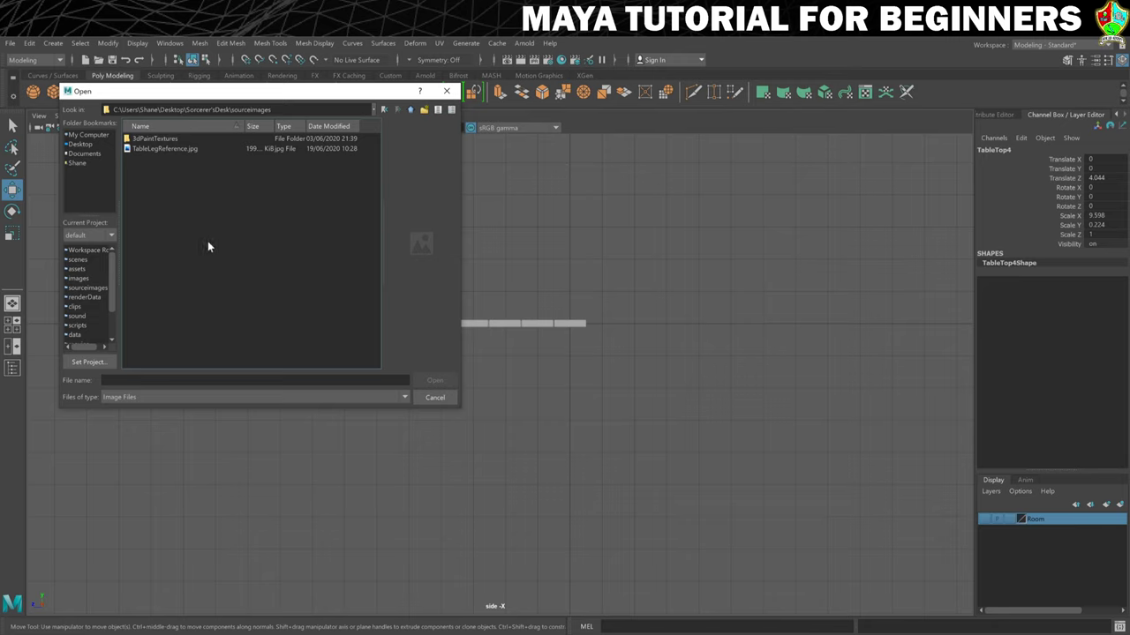
# Step: Load TableLegReference.jpg into the side view's image plane and zoom out to see it
pyautogui.click(148, 149)
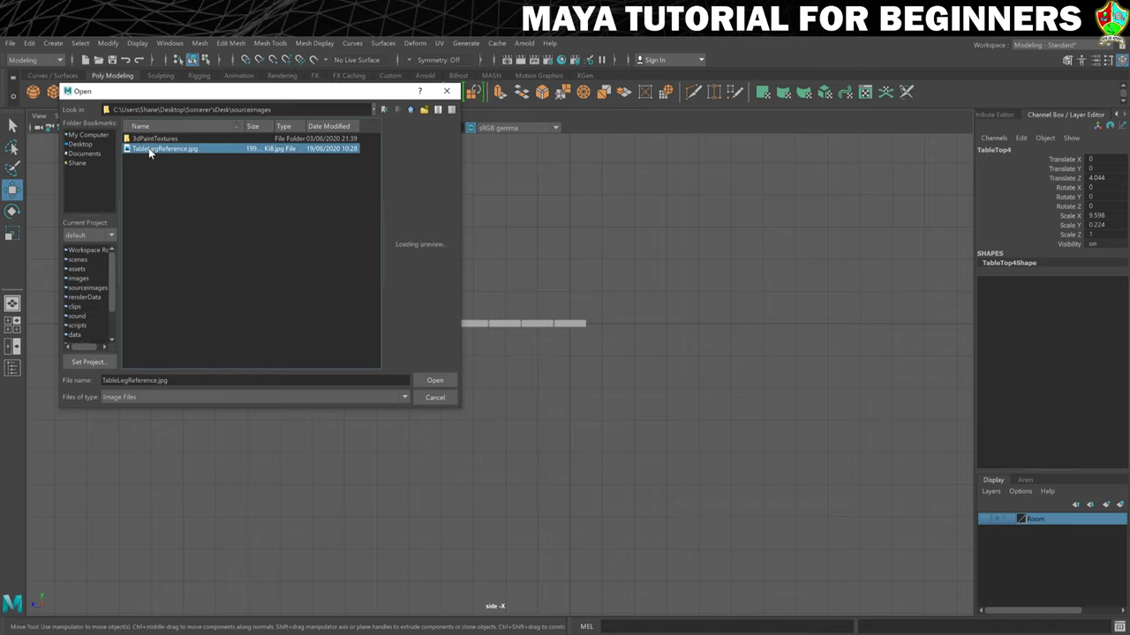
pyautogui.click(434, 381)
pyautogui.scroll(-4, 442, 366)
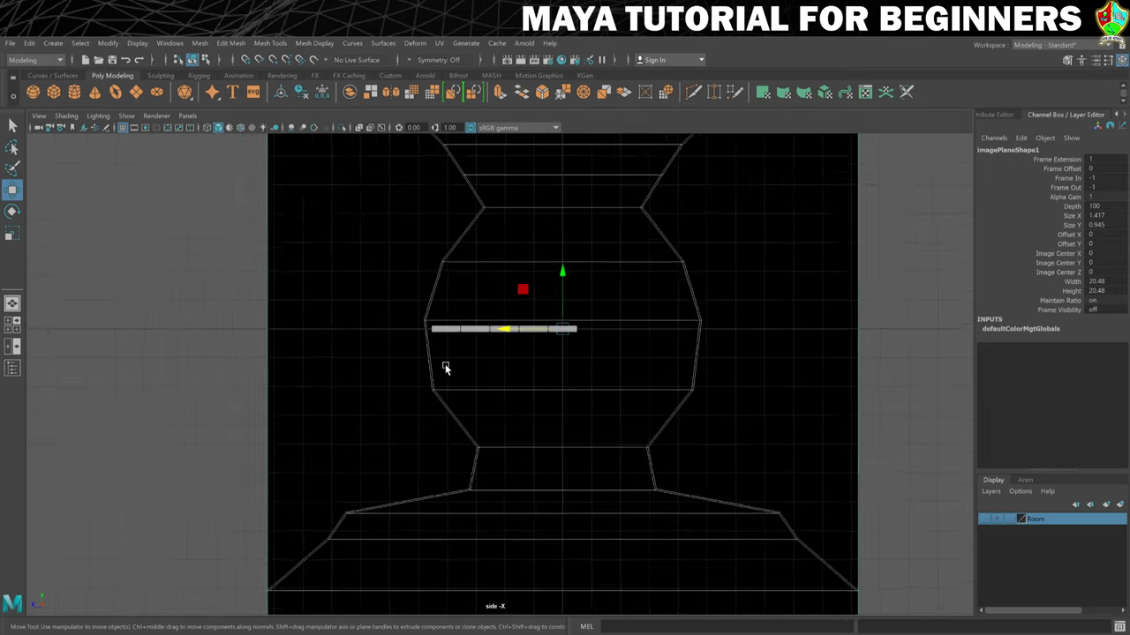
pyautogui.scroll(-1, 435, 367)
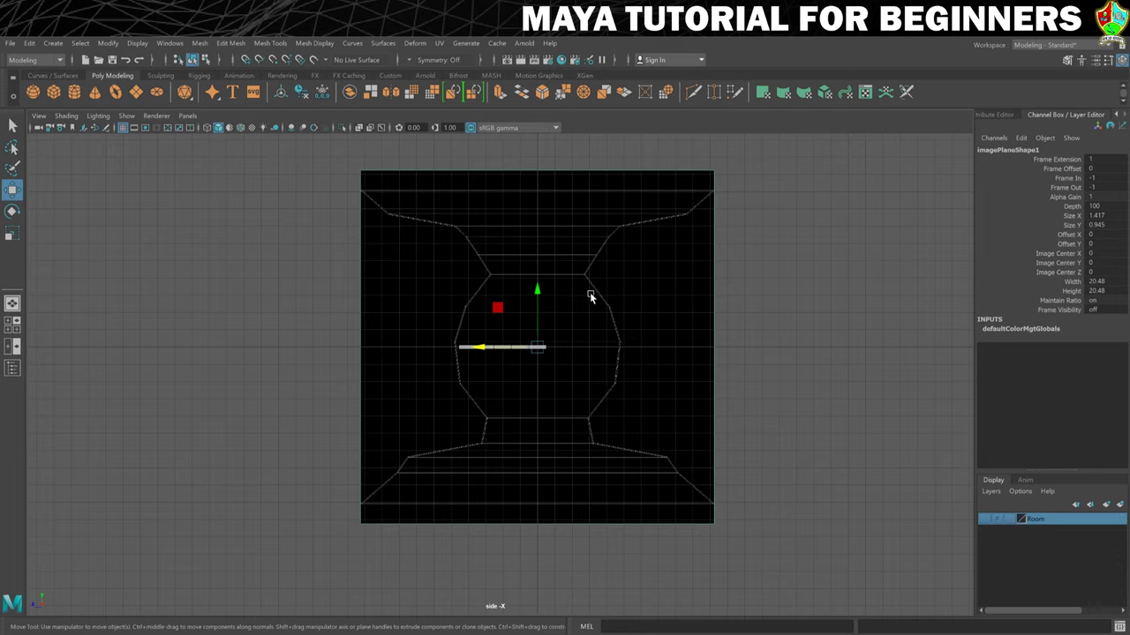
# Step: Scale the leg reference image plane down and move it down and to the left
pyautogui.press('r')
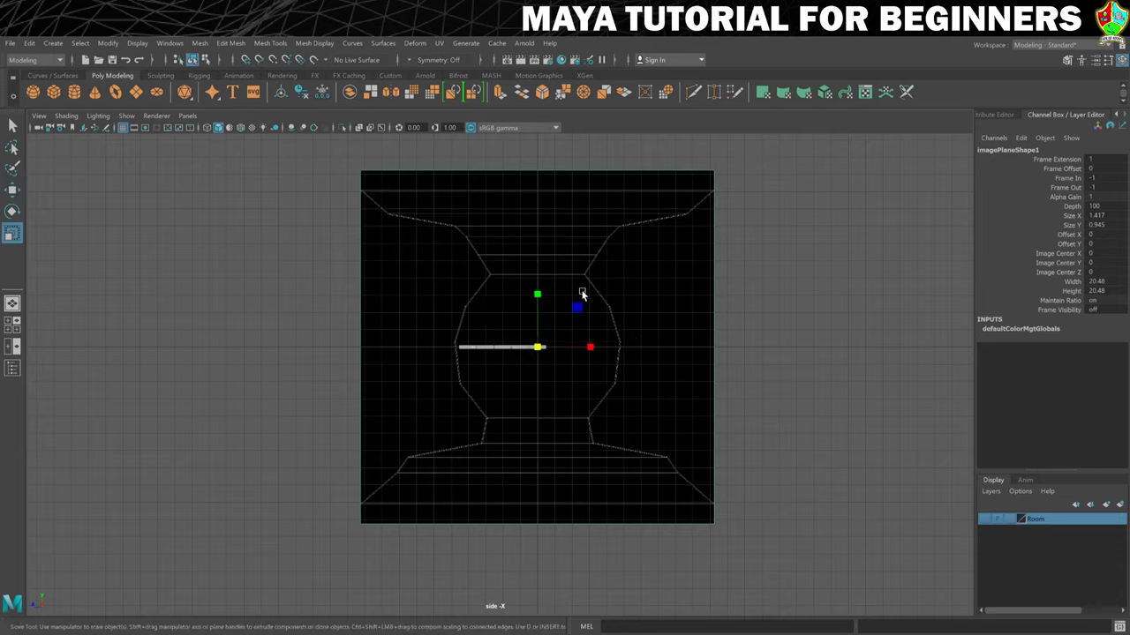
pyautogui.moveTo(538, 346); pyautogui.dragTo(363, 404)
pyautogui.press('w')
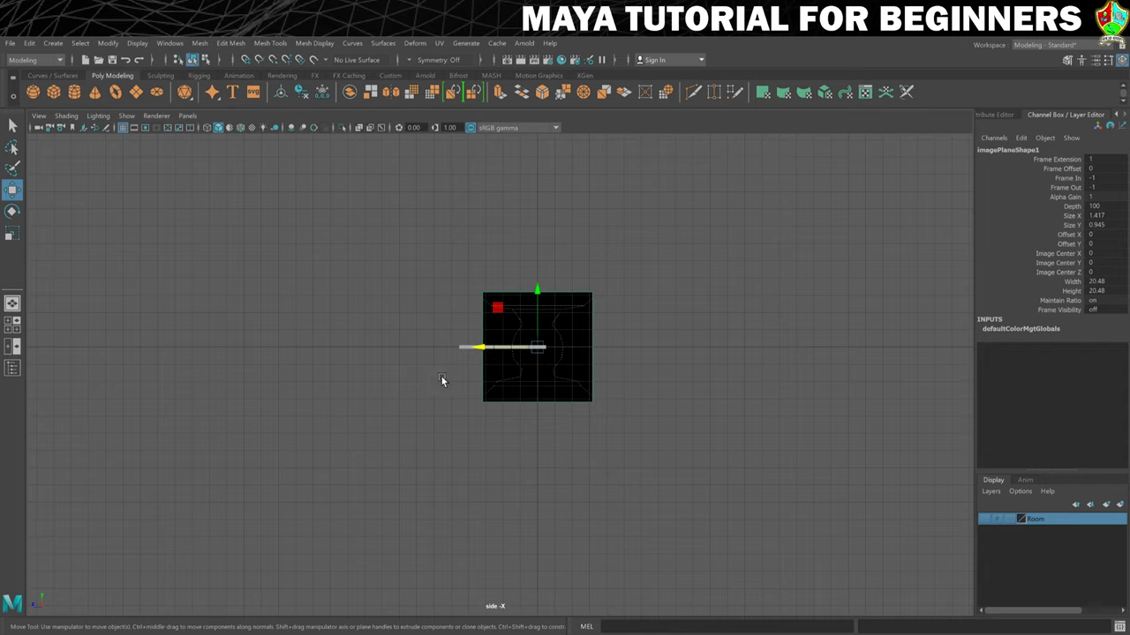
pyautogui.scroll(5, 441, 375)
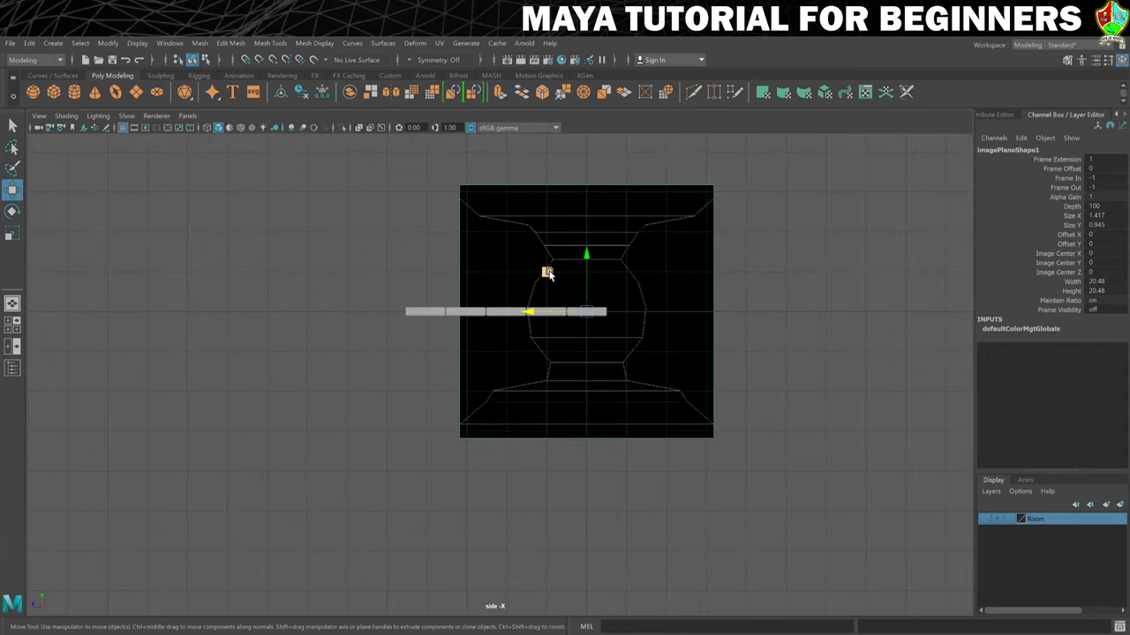
pyautogui.moveTo(545, 273); pyautogui.dragTo(460, 403)
# Step: Shrink the image plane further and raise it to meet the tabletop, then deselect it
pyautogui.press('r')
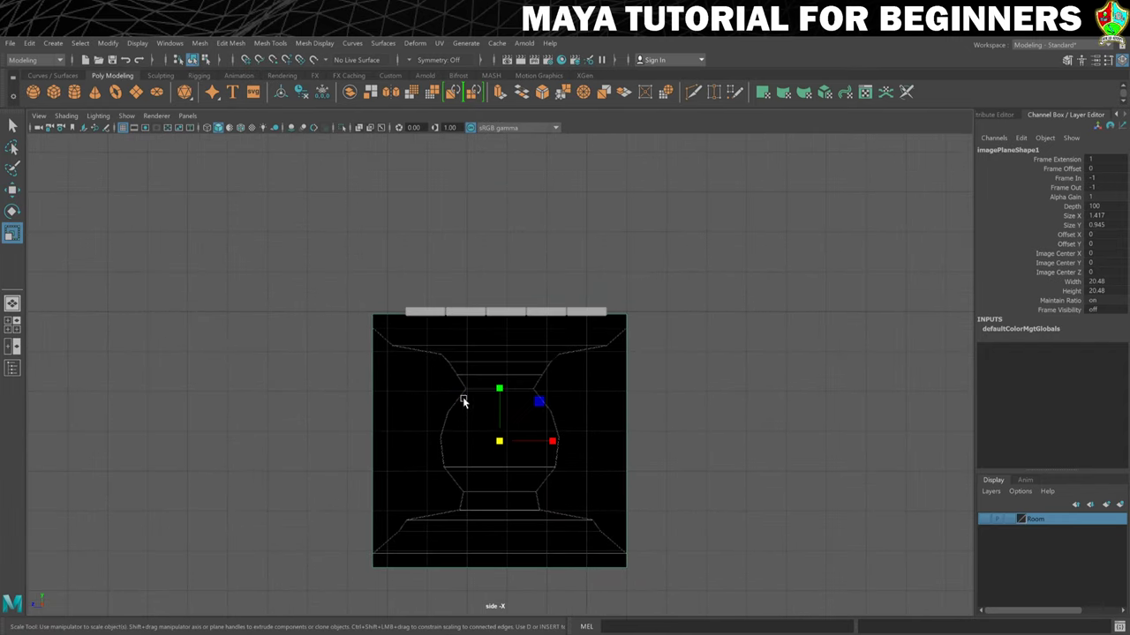
pyautogui.moveTo(501, 447); pyautogui.dragTo(432, 462)
pyautogui.press('w')
pyautogui.moveTo(500, 390); pyautogui.dragTo(504, 341)
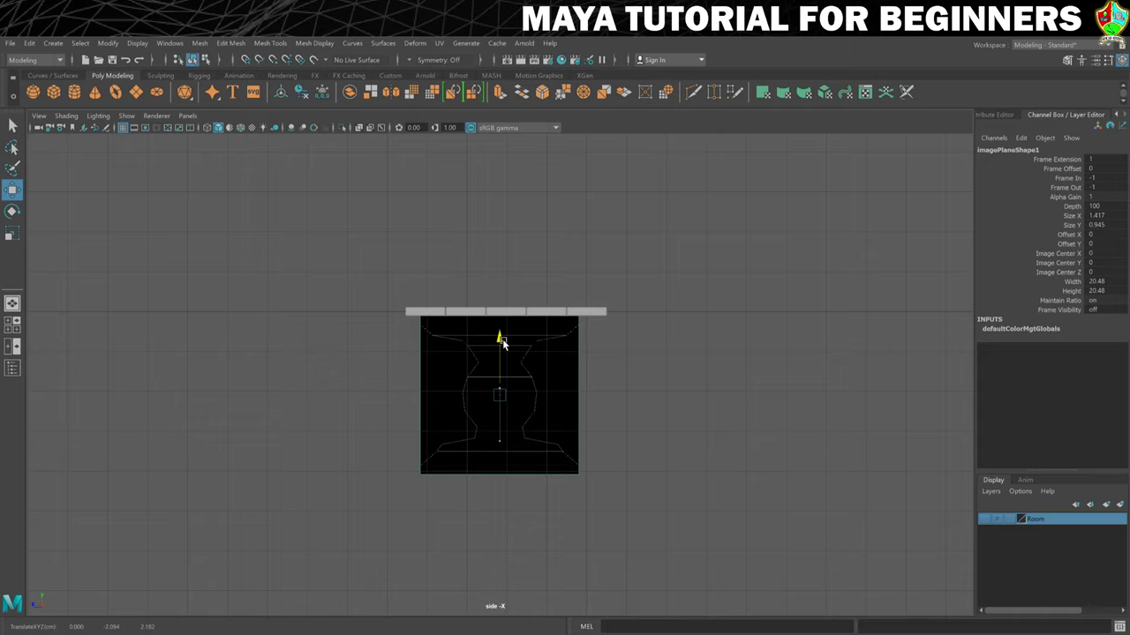
pyautogui.moveTo(442, 395); pyautogui.dragTo(502, 398)
pyautogui.press('r')
pyautogui.press('w')
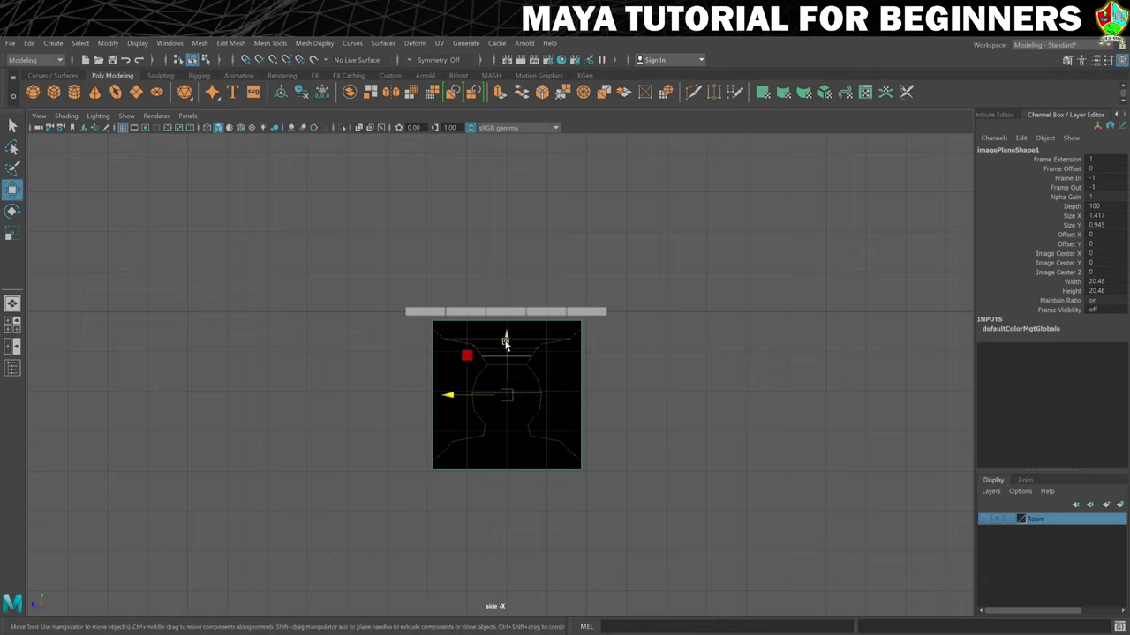
pyautogui.moveTo(506, 343); pyautogui.dragTo(506, 340)
pyautogui.click(638, 382)
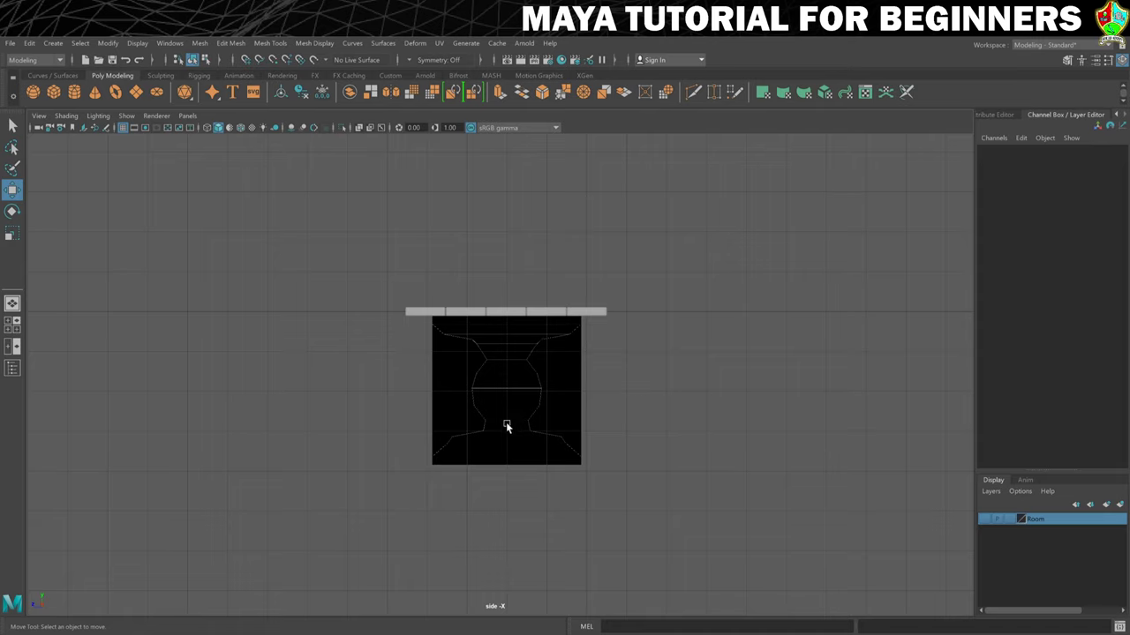
# Step: Zoom in and pan so the tabletop and leg reference are centred in the side view
pyautogui.scroll(3, 464, 440)
pyautogui.scroll(3, 468, 444)
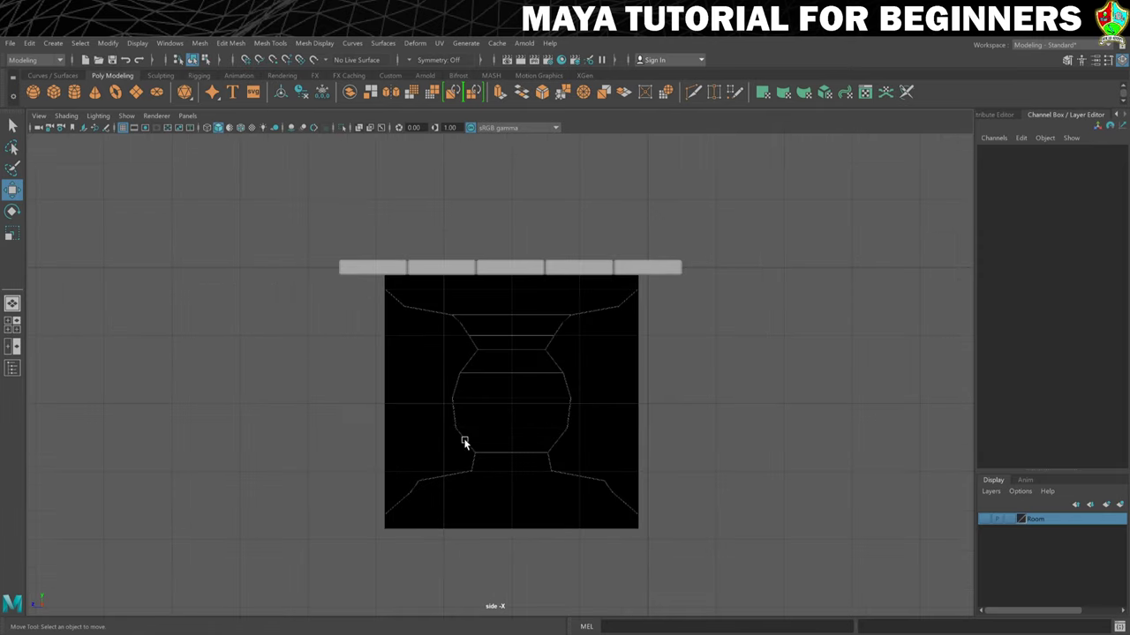
pyautogui.keyDown('alt'); pyautogui.moveTo(456, 457); pyautogui.dragTo(472, 404, button='middle'); pyautogui.keyUp('alt')
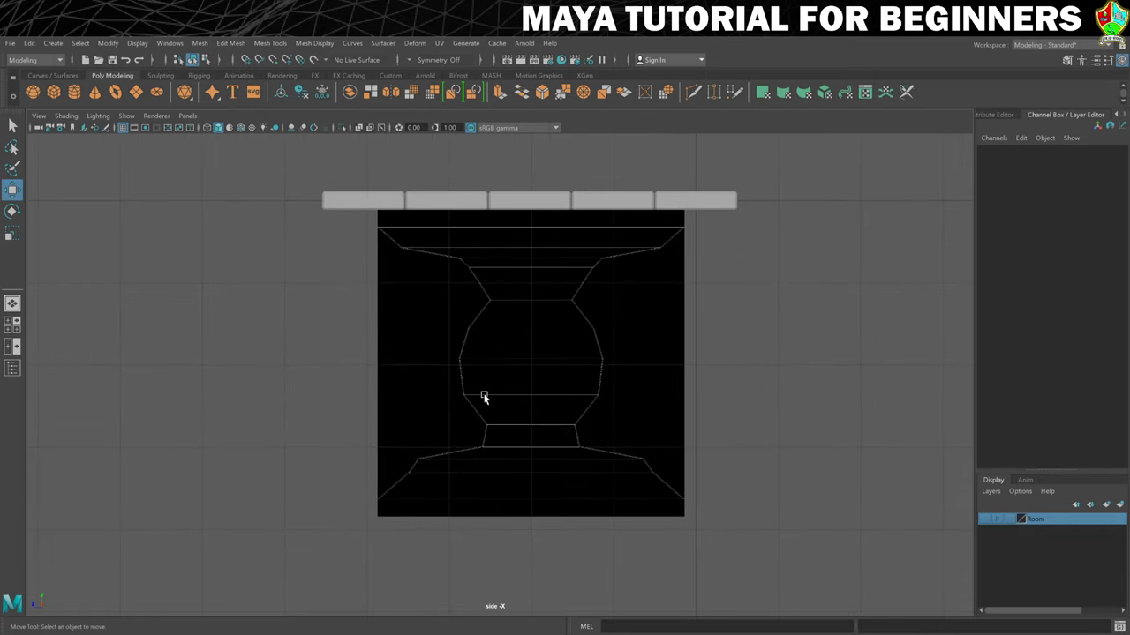